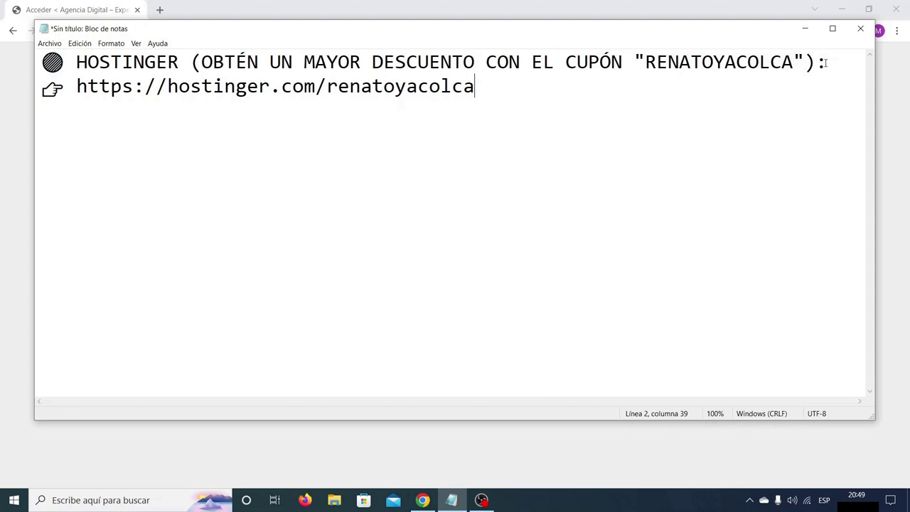
click(829, 64)
drag(506, 87, 76, 86)
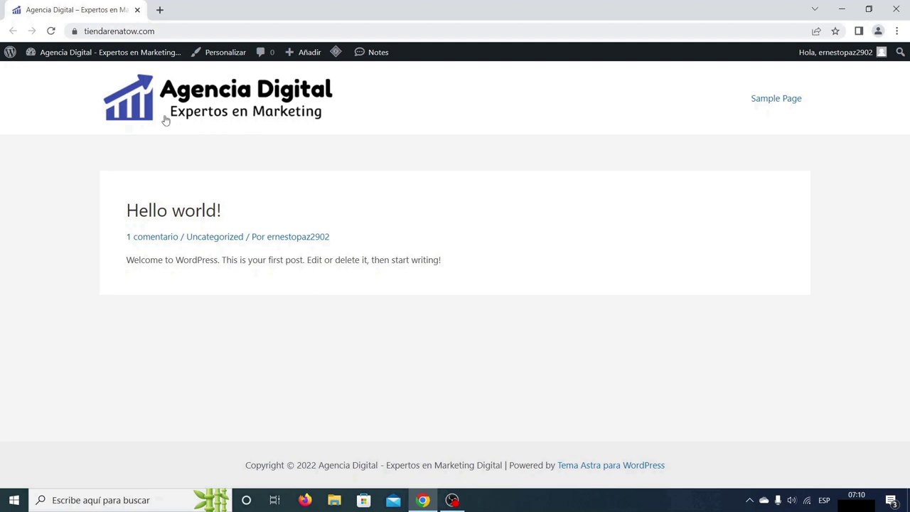
- Open the pages list from the site's dashboard and move the Privacy Policy and Sample Page pages to the trash
mouse_move(69, 55)
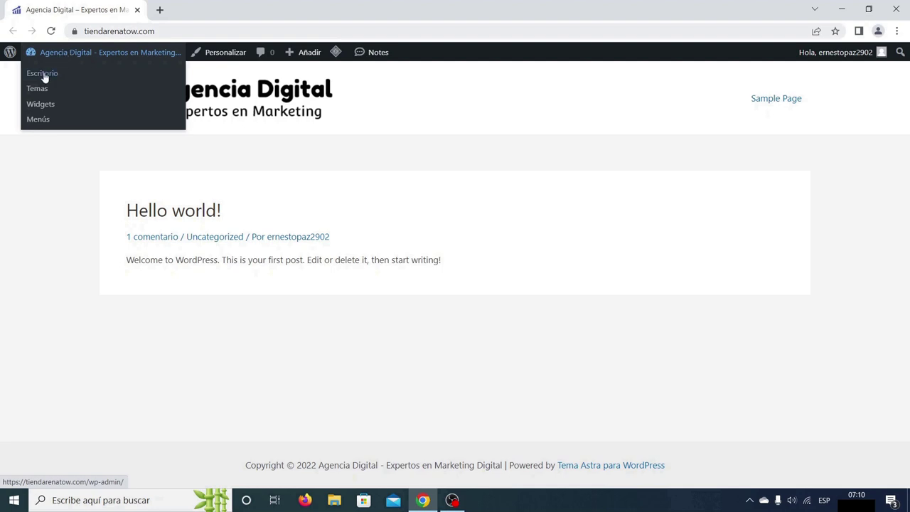
click(43, 74)
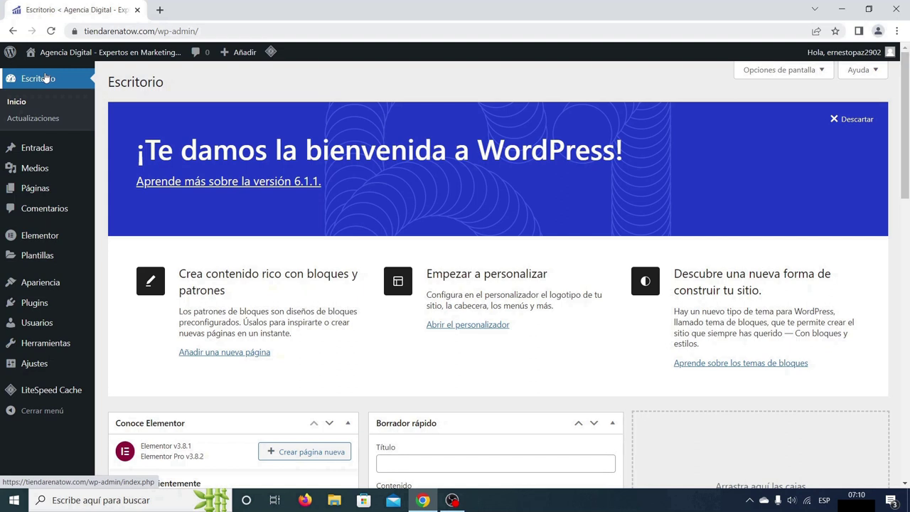
mouse_move(35, 188)
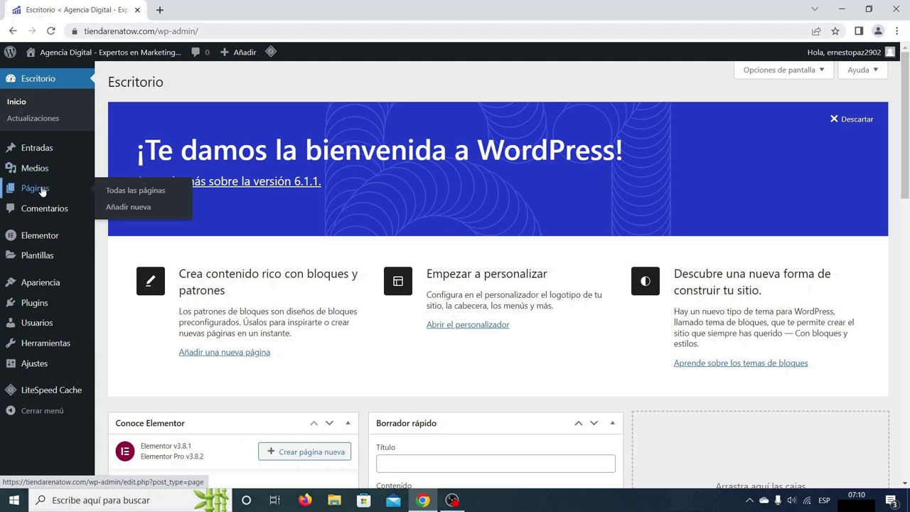
click(42, 190)
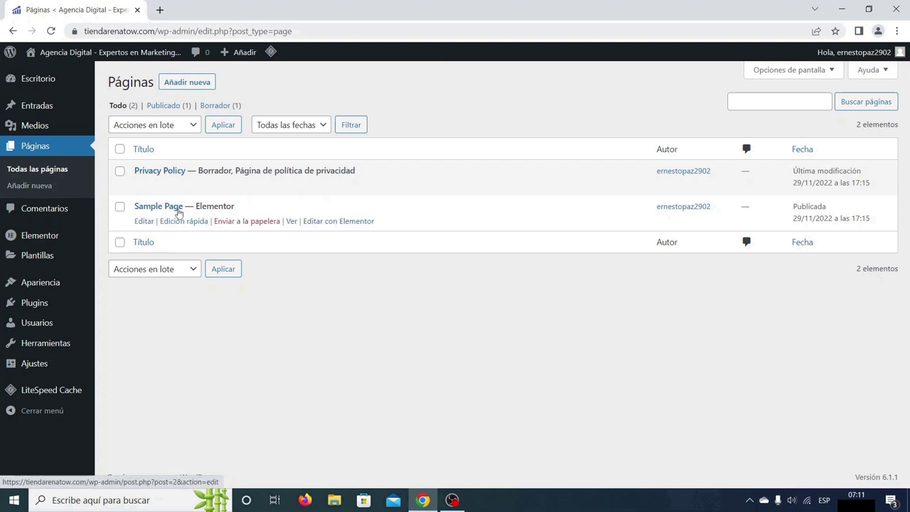
click(120, 150)
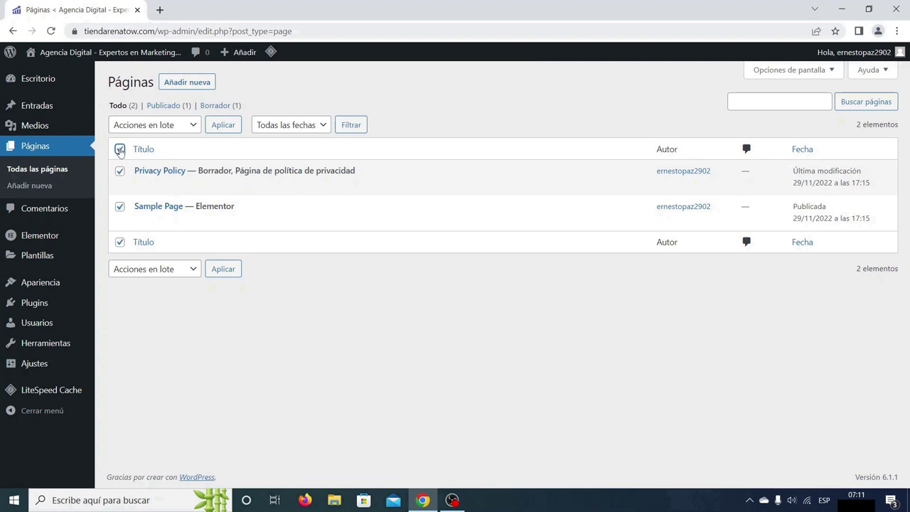
click(171, 126)
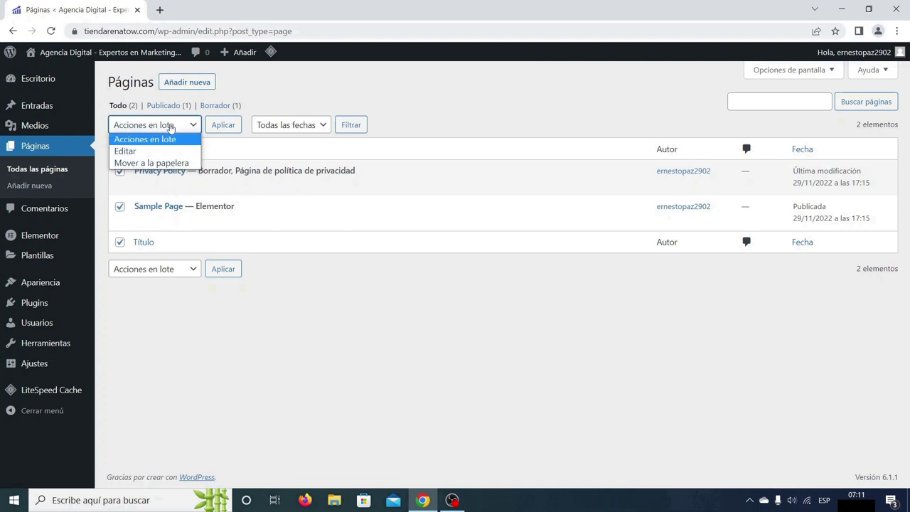
click(171, 164)
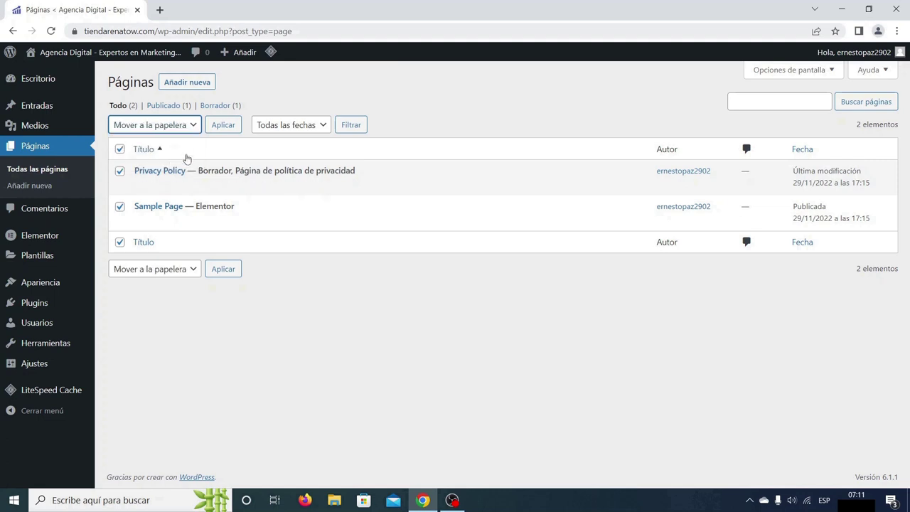
click(224, 125)
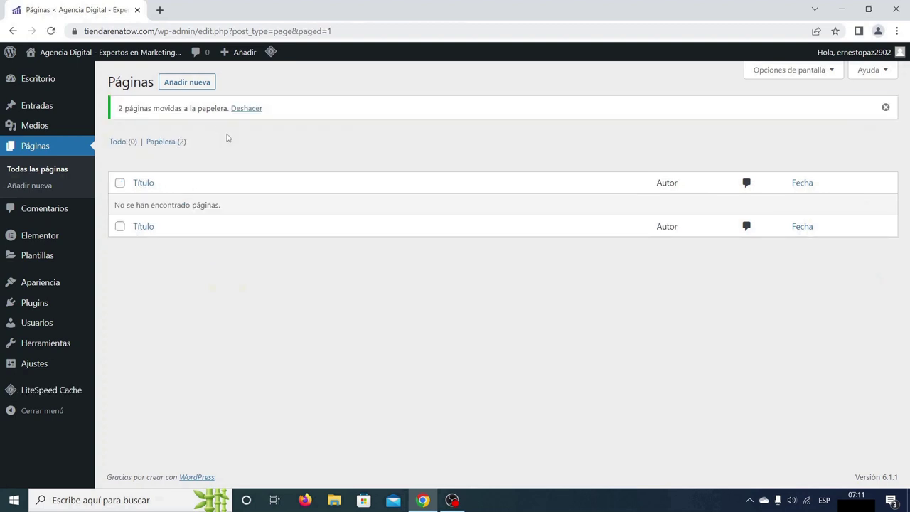
- Permanently delete the Privacy Policy and Sample Page pages from the trash
click(165, 142)
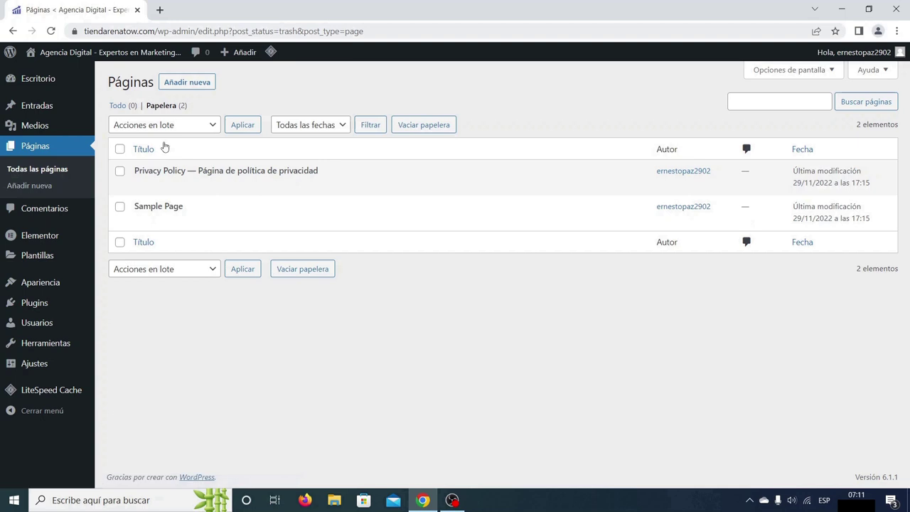
click(120, 149)
click(161, 126)
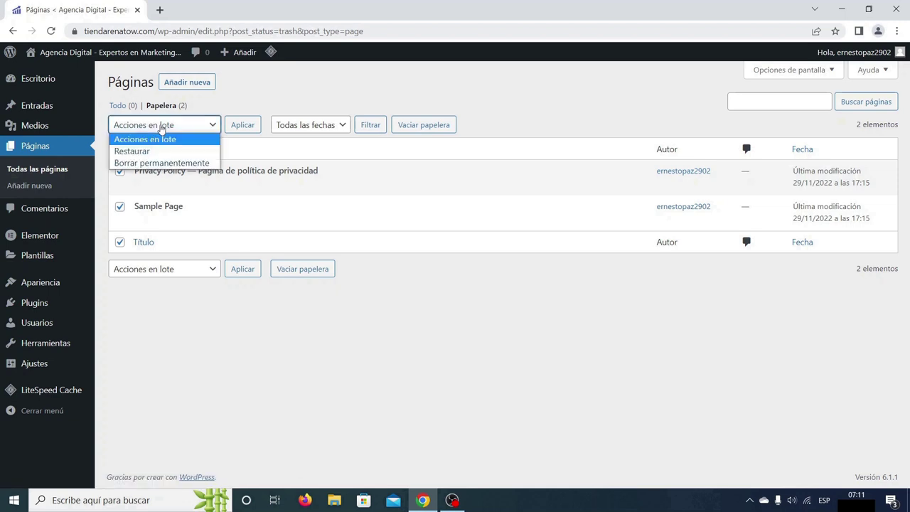
click(162, 162)
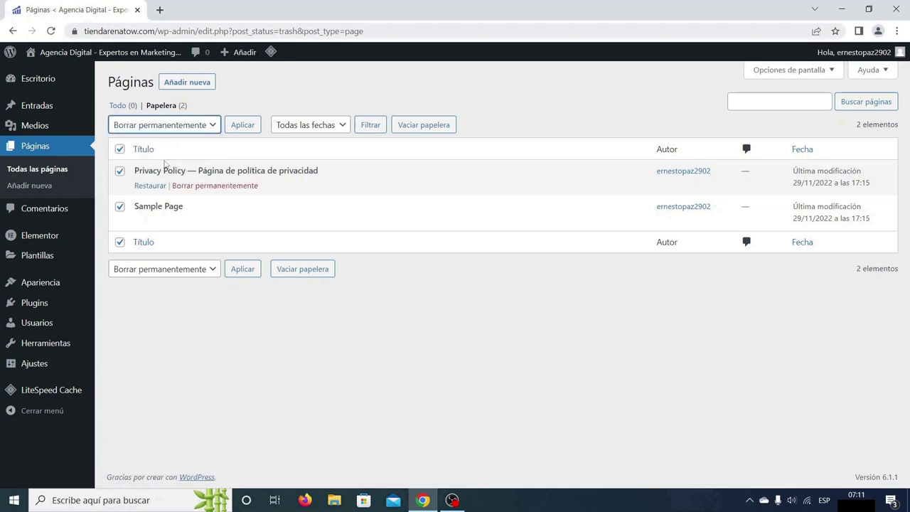
click(241, 126)
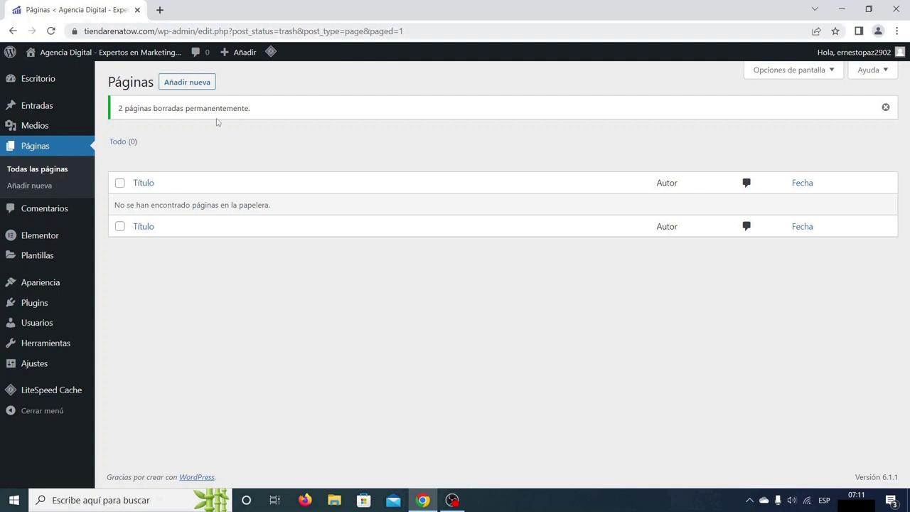
- Create and publish a new page titled "Inicio", and return to the pages list
click(195, 87)
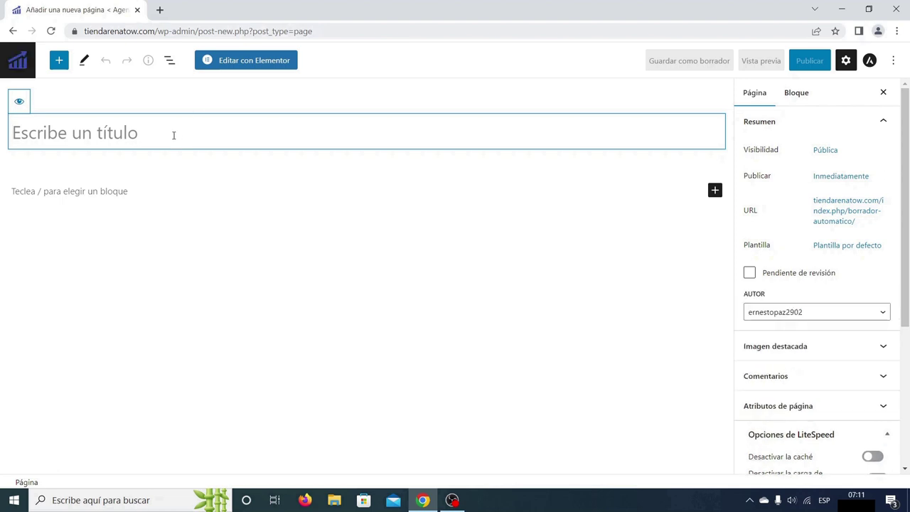
text(Inicio)
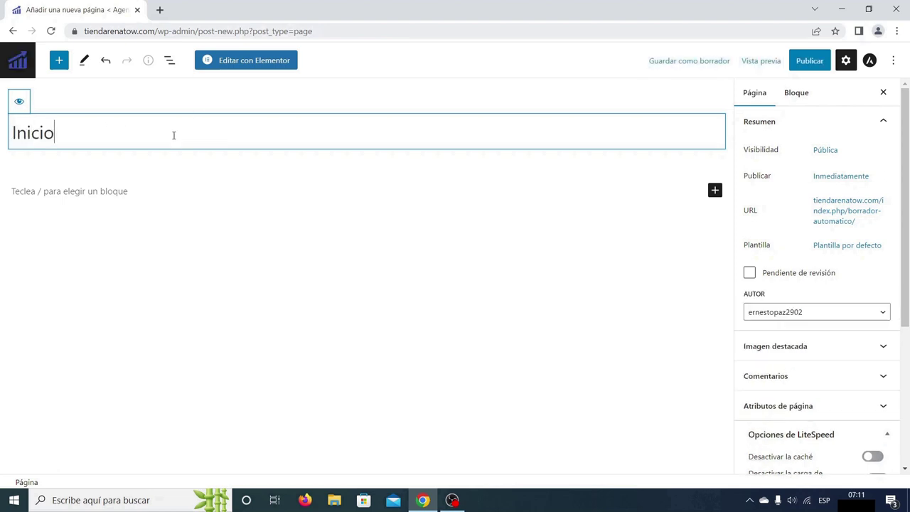
click(801, 62)
click(798, 63)
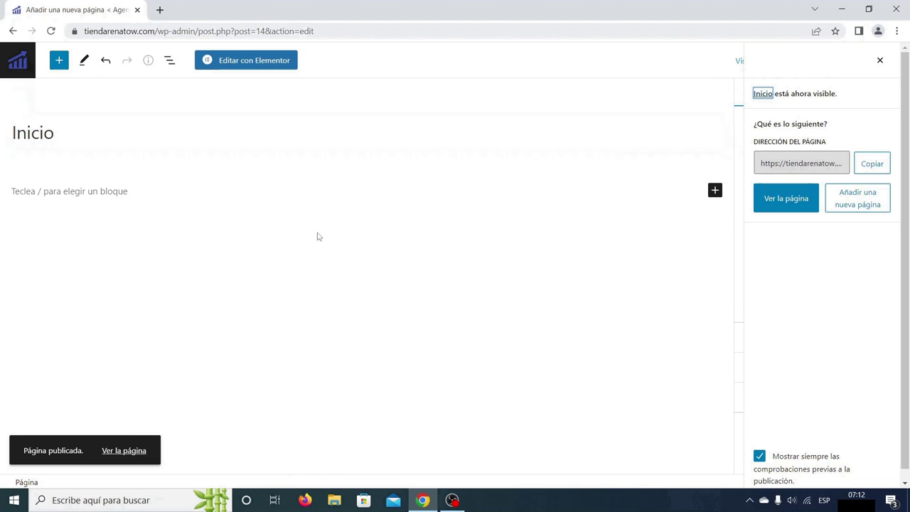
click(18, 60)
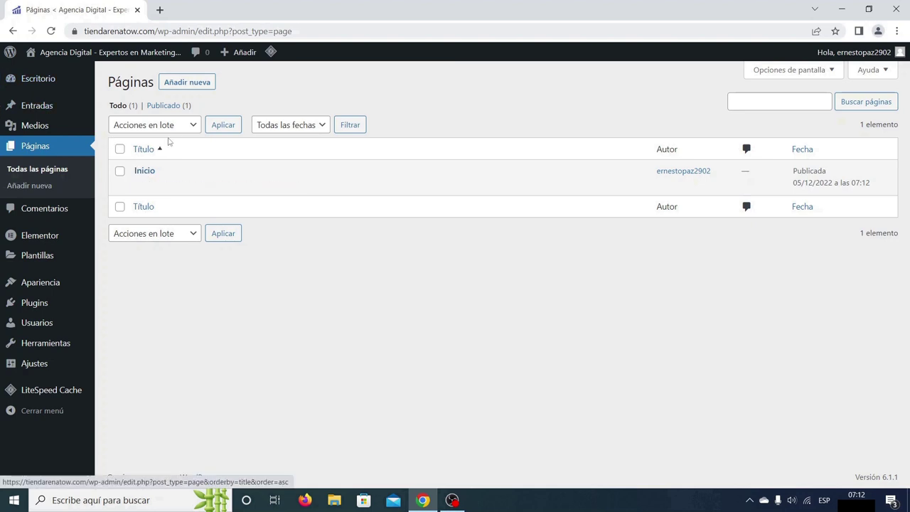
- Create and publish a new page titled "Nosotros", and return to the pages list
click(196, 84)
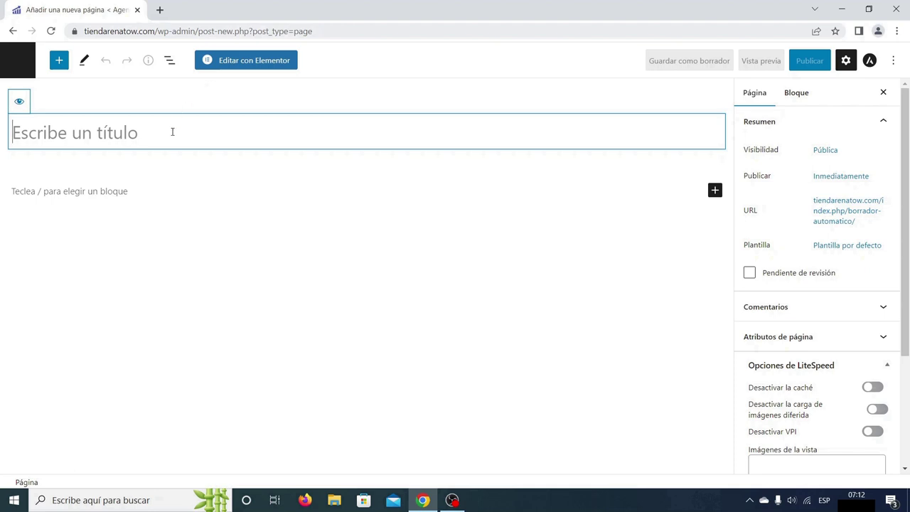
text(Nosotros)
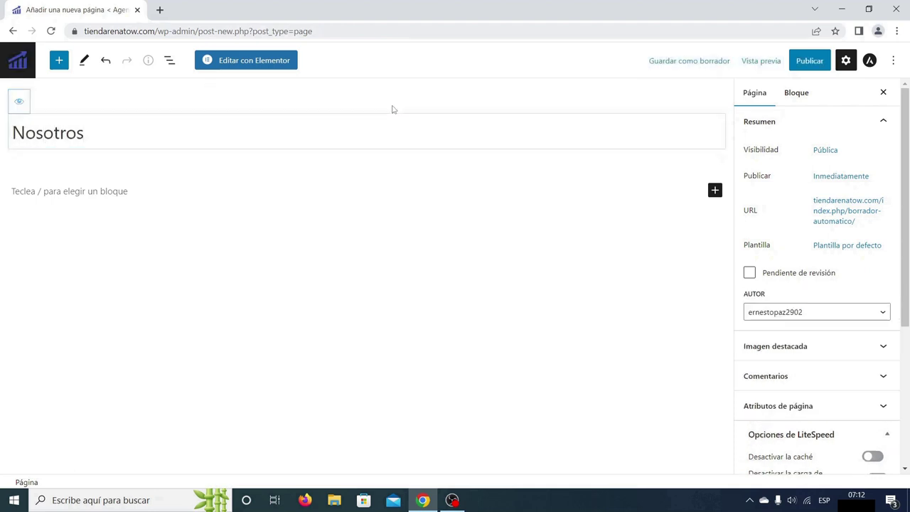
click(810, 62)
click(804, 63)
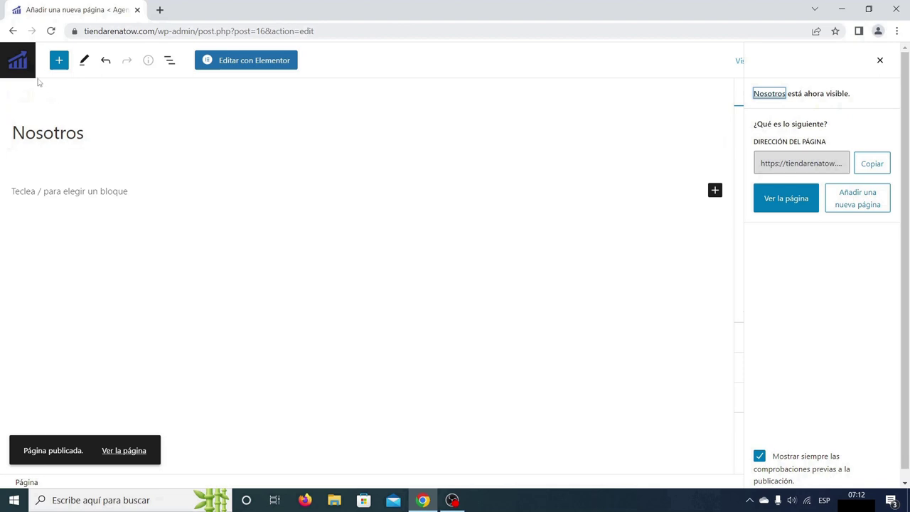
click(20, 63)
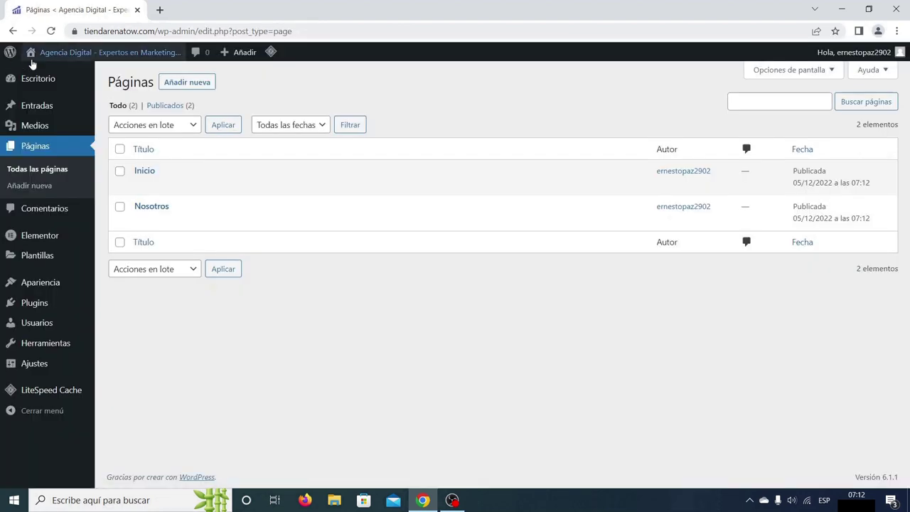
mouse_move(200, 168)
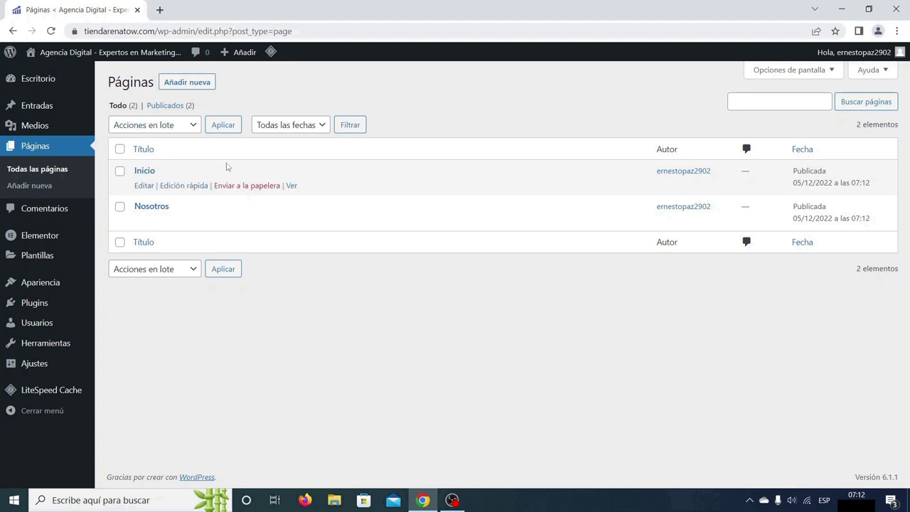
mouse_move(223, 210)
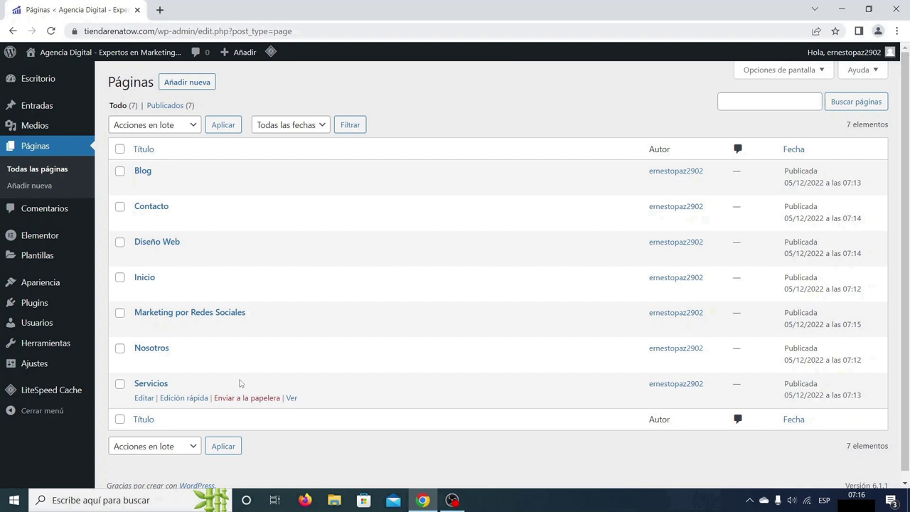
- Create a navigation menu named "Menú Principal" and assign it to the Menú principal display location
mouse_move(51, 288)
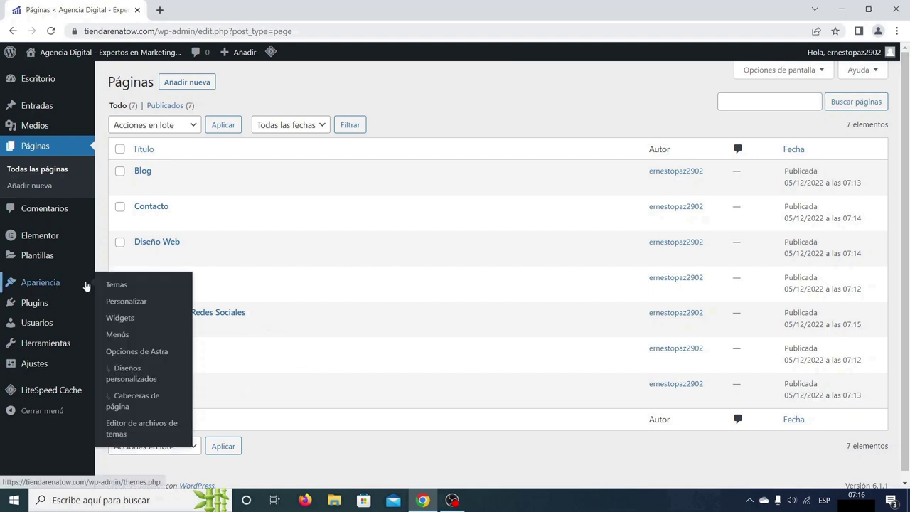
click(118, 334)
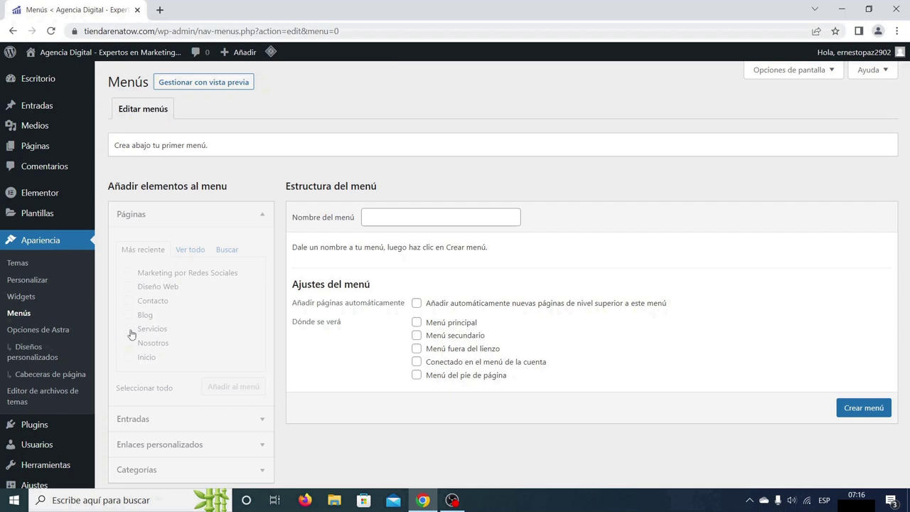
click(397, 217)
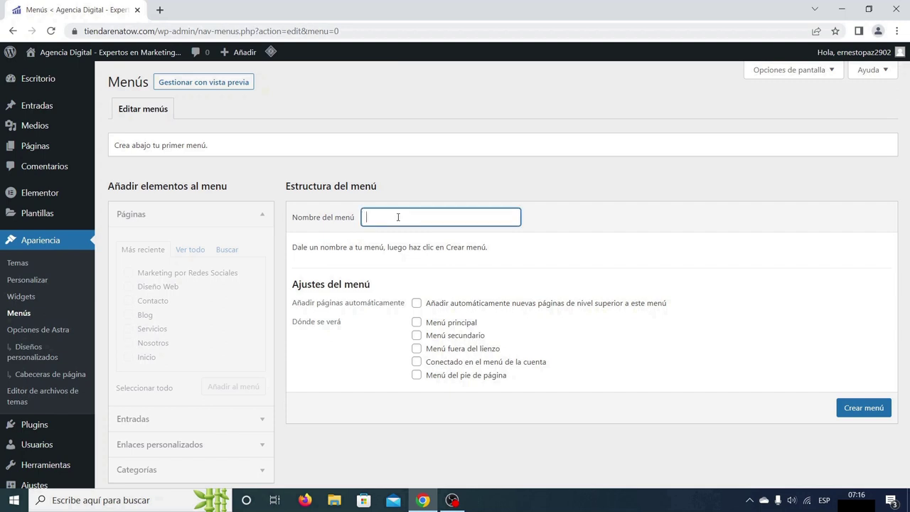
text(Menú Principal)
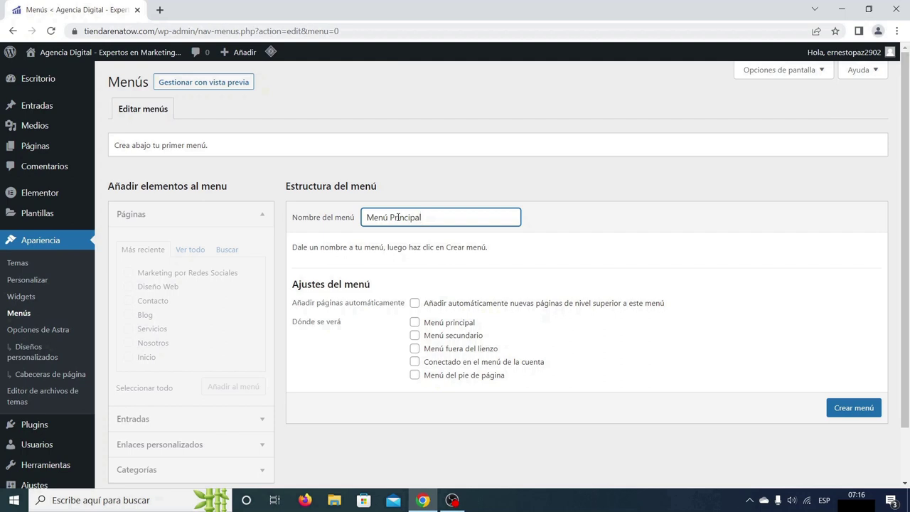
click(415, 324)
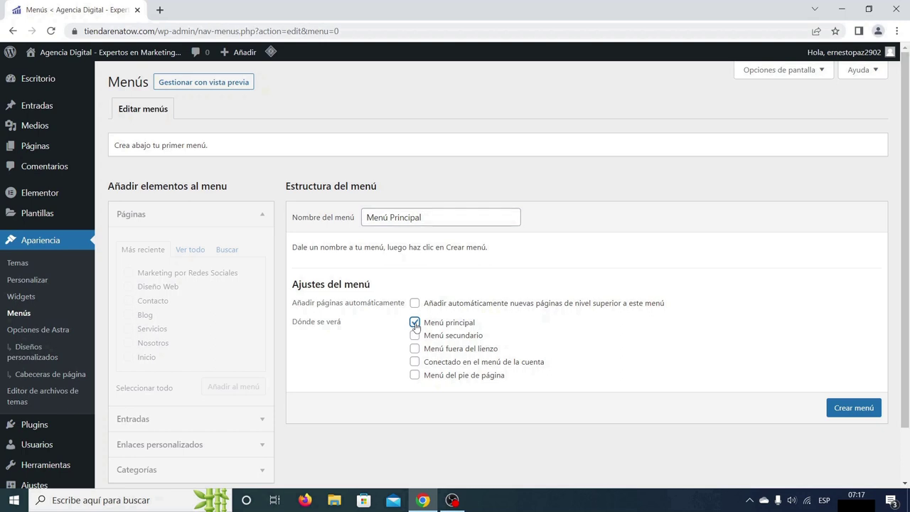
click(866, 410)
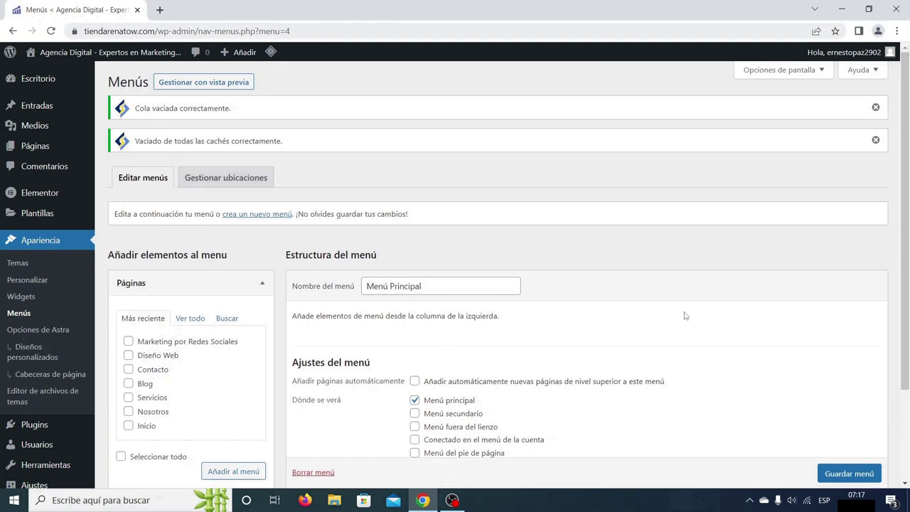
- Add all seven pages in the Páginas list to the Menú Principal menu
scroll(685, 316, down, 1)
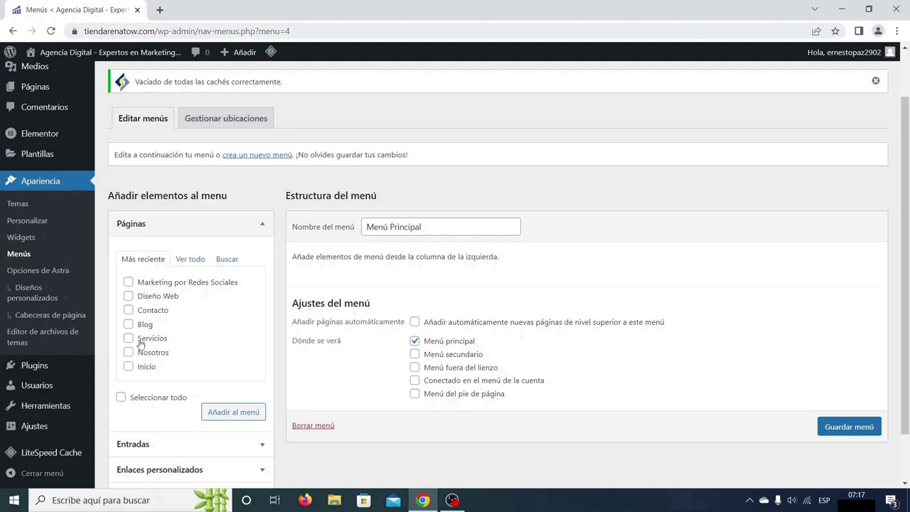
click(120, 399)
click(234, 413)
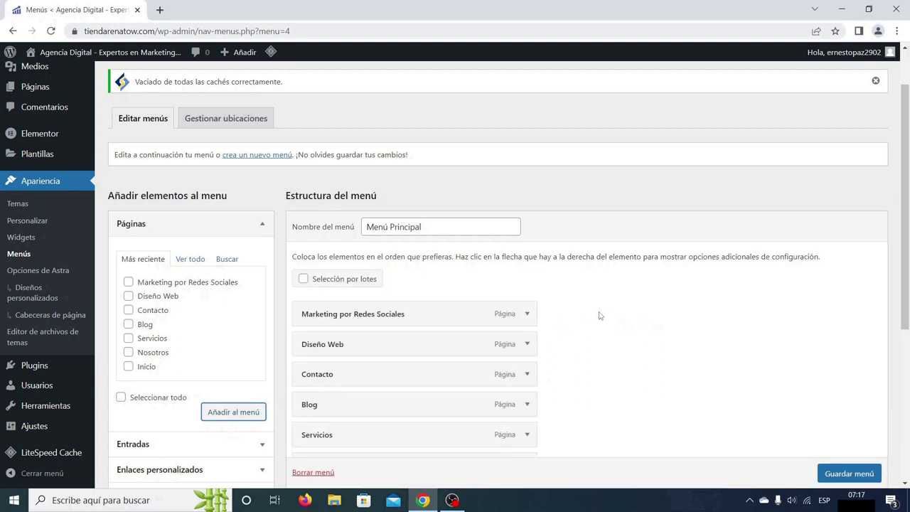
- Reorder the Menú Principal items so that Inicio, Nosotros, Servicios, Blog and Contacto come first, in that order
scroll(600, 316, down, 2)
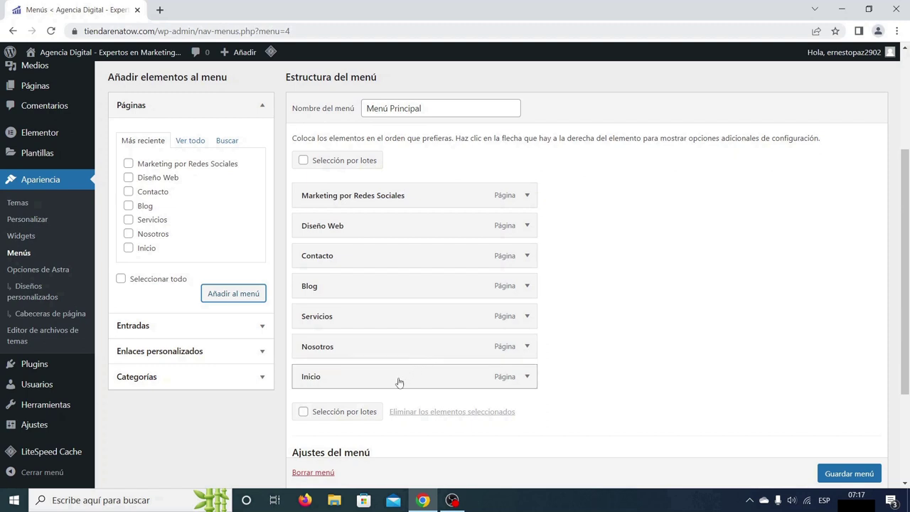
drag(397, 379, 399, 194)
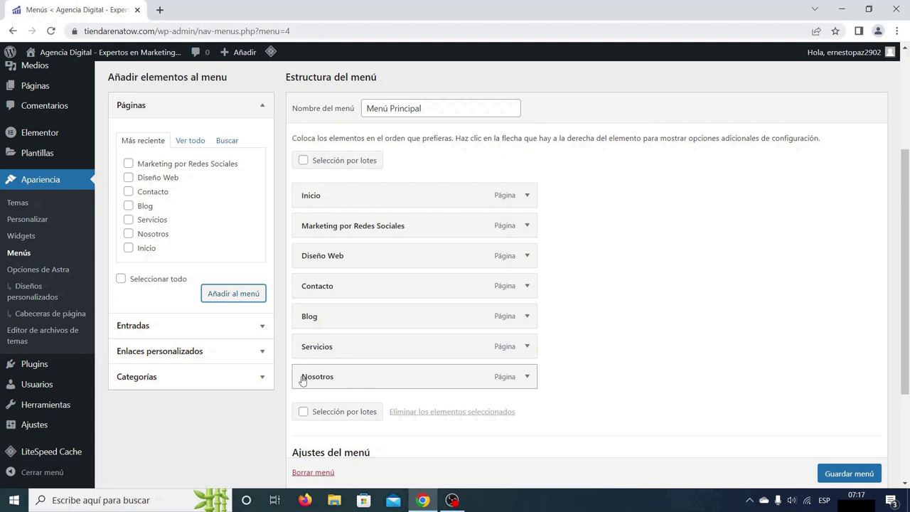
drag(297, 376, 292, 224)
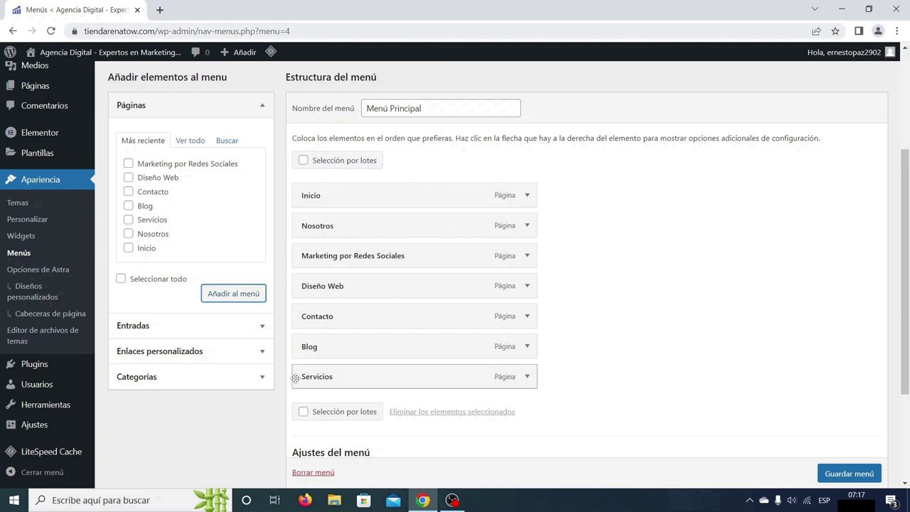
drag(294, 364, 296, 255)
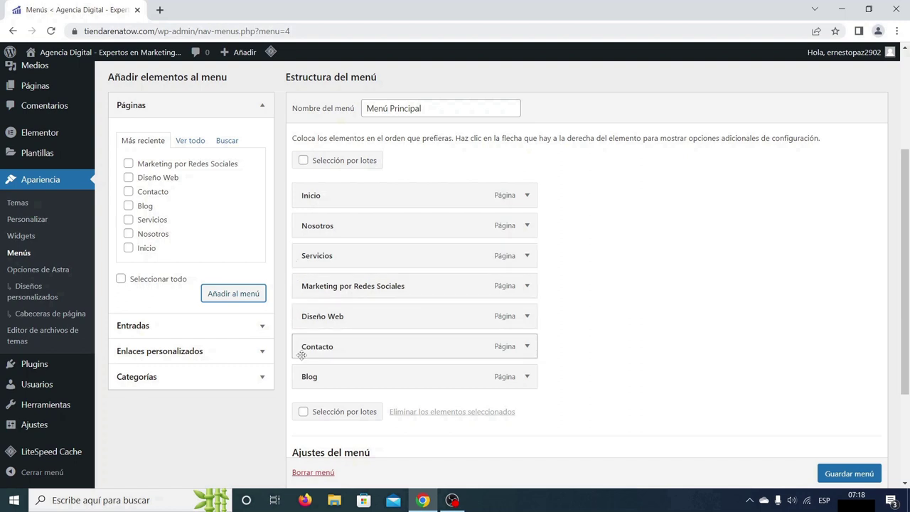
drag(299, 376, 296, 282)
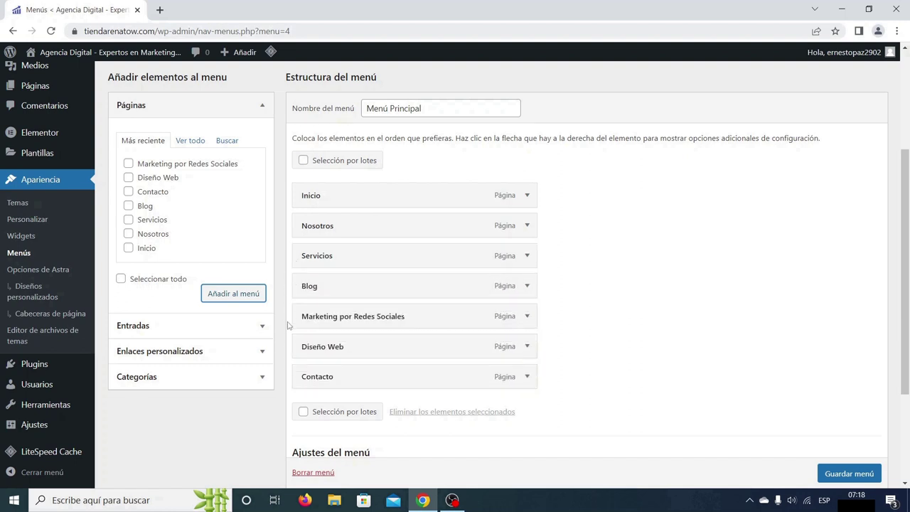
drag(296, 378, 297, 319)
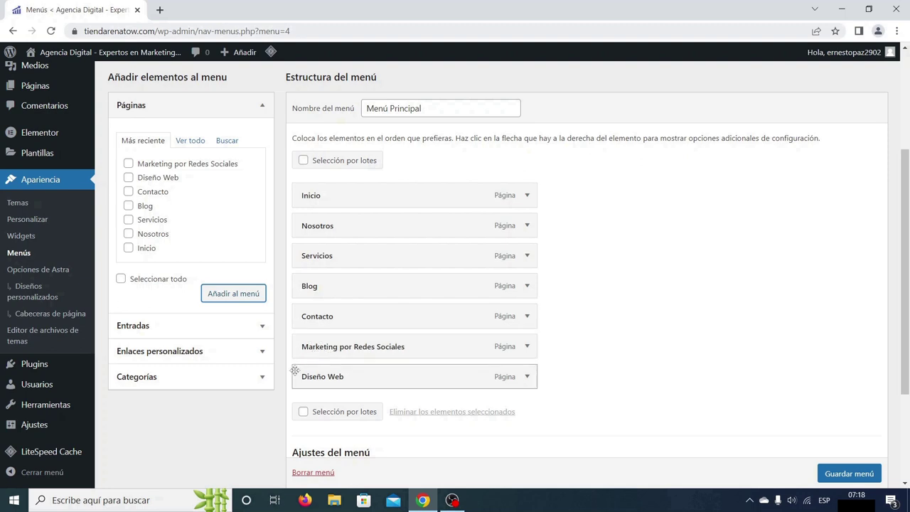
- Nest Diseño Web and Marketing por Redes Sociales, in that order, as subitems under Servicios
drag(296, 372, 313, 283)
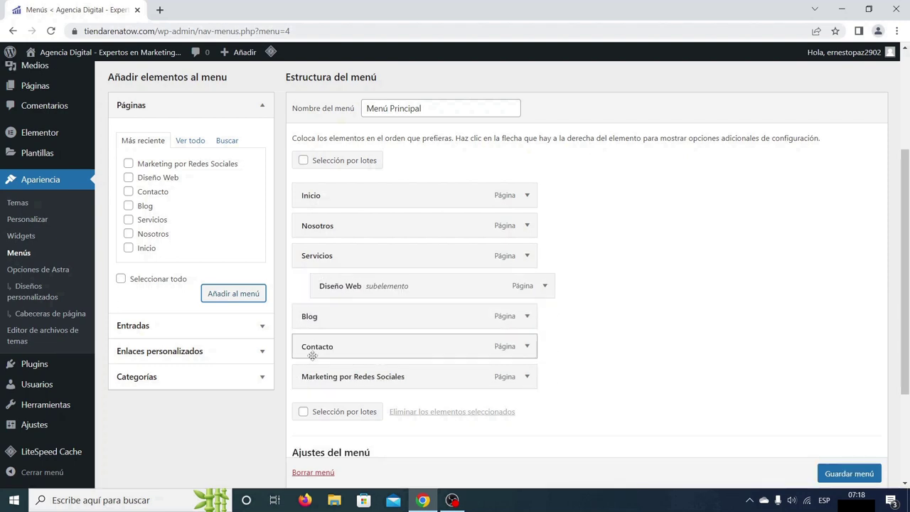
drag(296, 377, 315, 313)
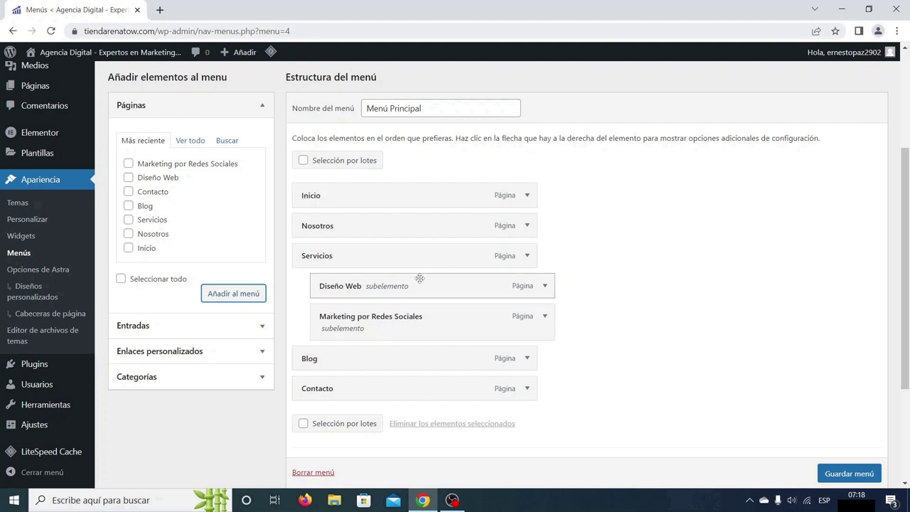
- Examine the other item types that can be added to the menu: Entradas, Enlaces personalizados and Categorías
scroll(420, 278, down, 1)
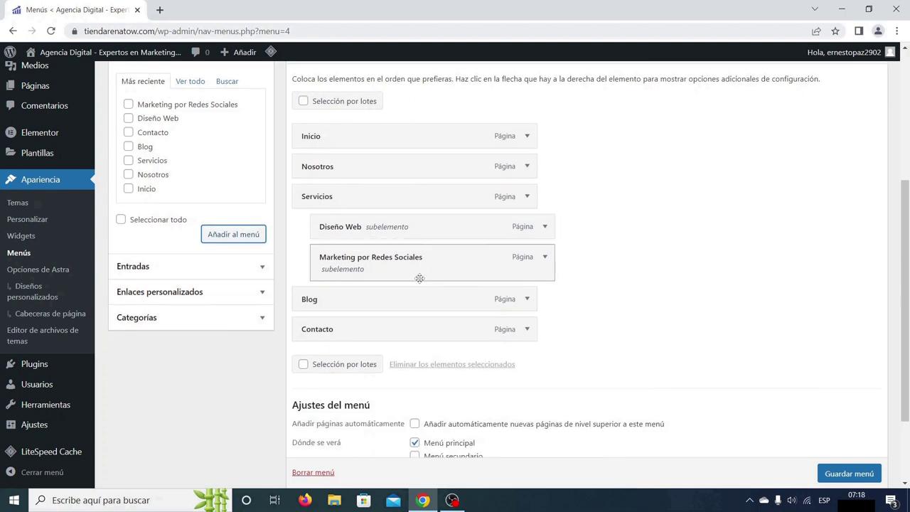
click(262, 267)
scroll(263, 270, up, 1)
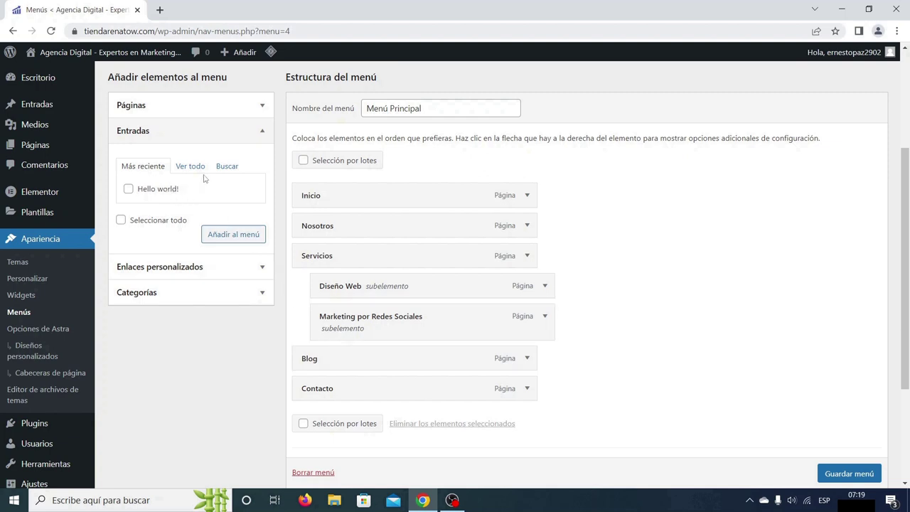
click(262, 133)
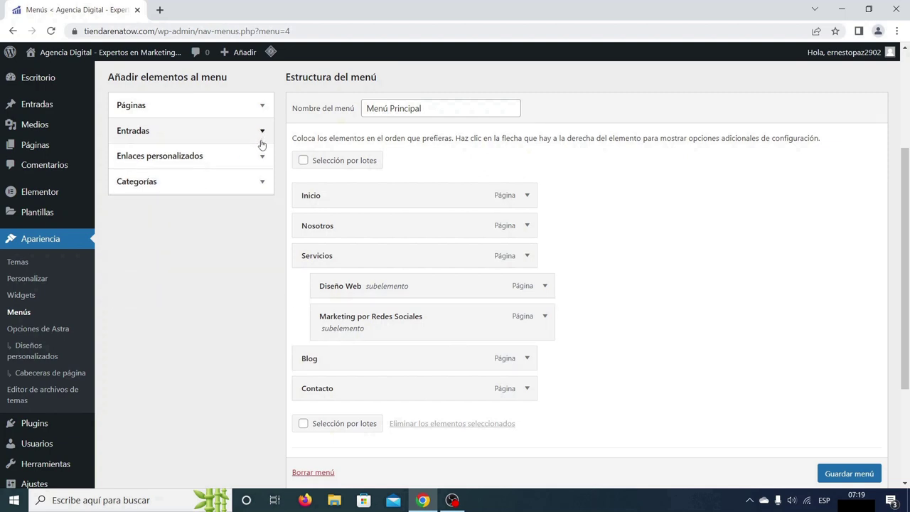
click(262, 156)
click(226, 193)
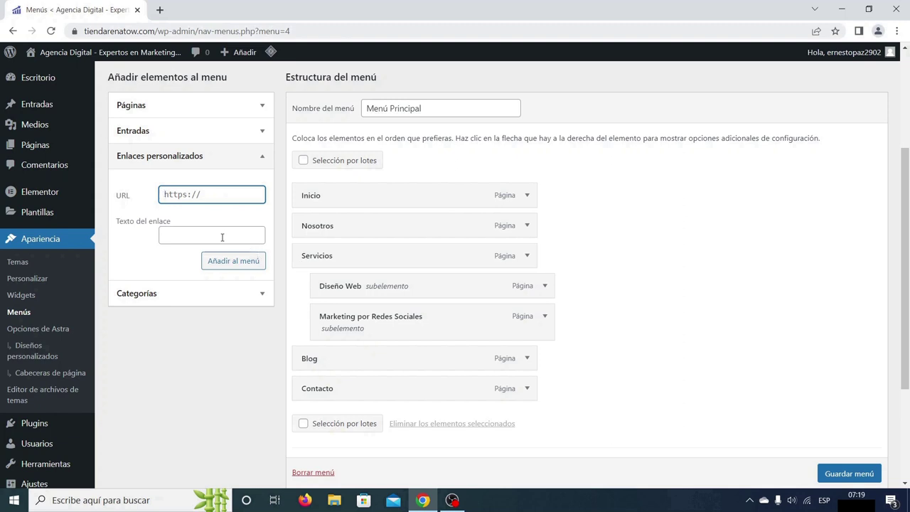
click(262, 157)
click(262, 182)
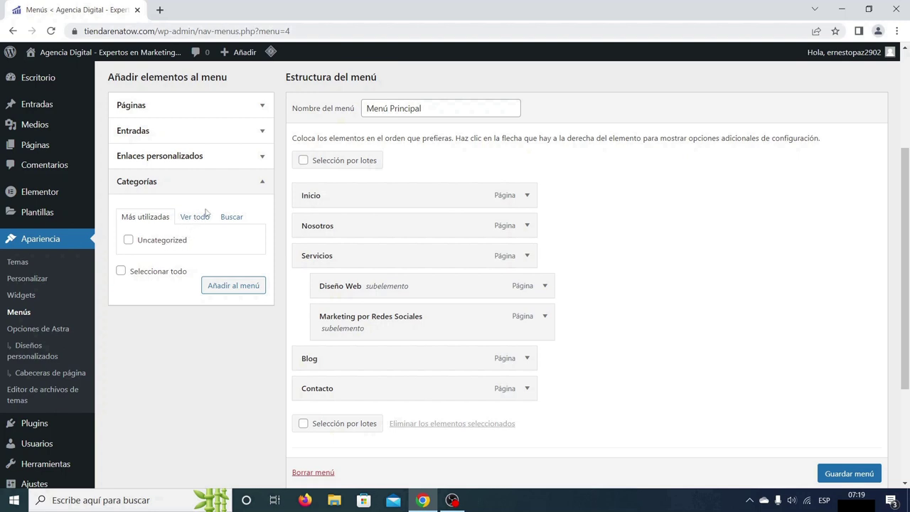
click(262, 183)
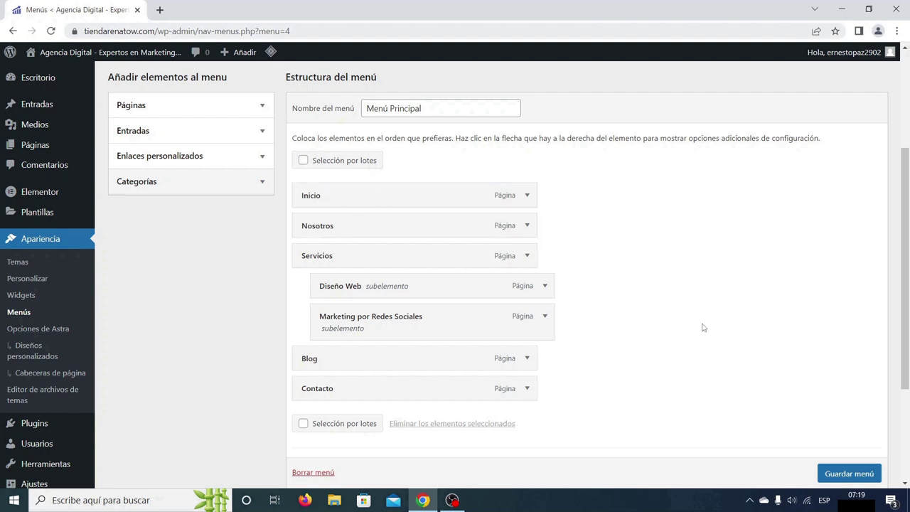
- Save the Menú Principal menu and review its saved structure
scroll(850, 475, down, 1)
click(850, 474)
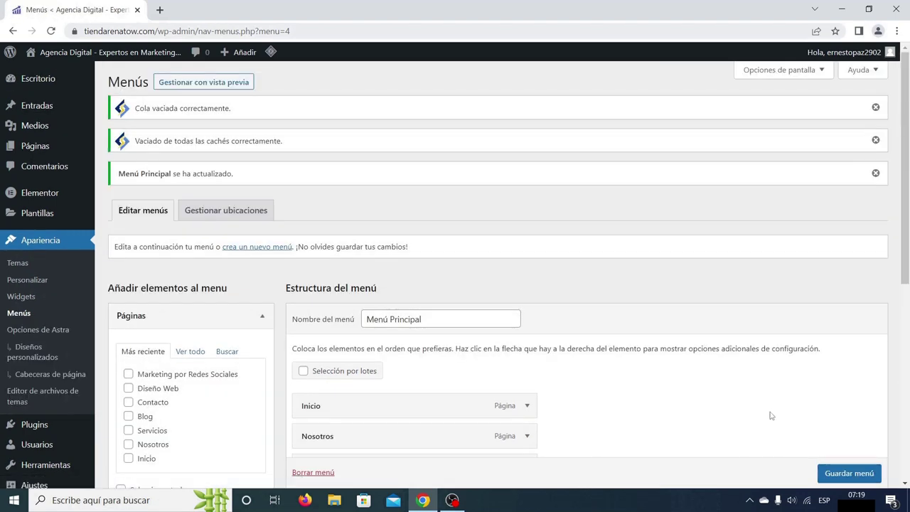
scroll(757, 388, down, 3)
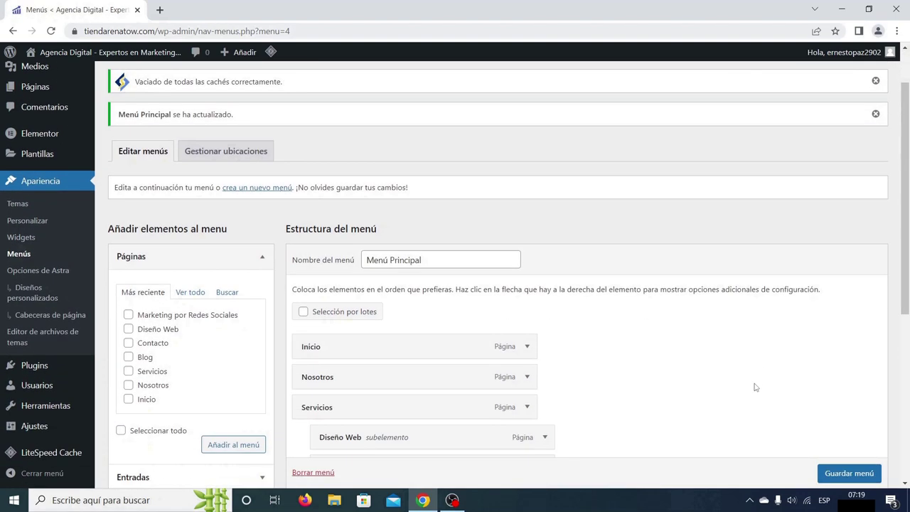
scroll(755, 388, down, 1)
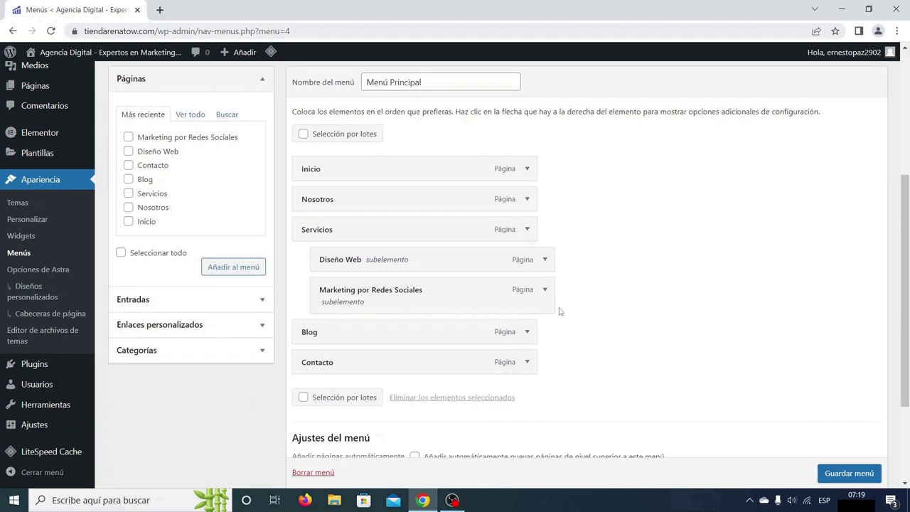
- Visit the live site and check the header navigation, including the submenu under Servicios
mouse_move(114, 55)
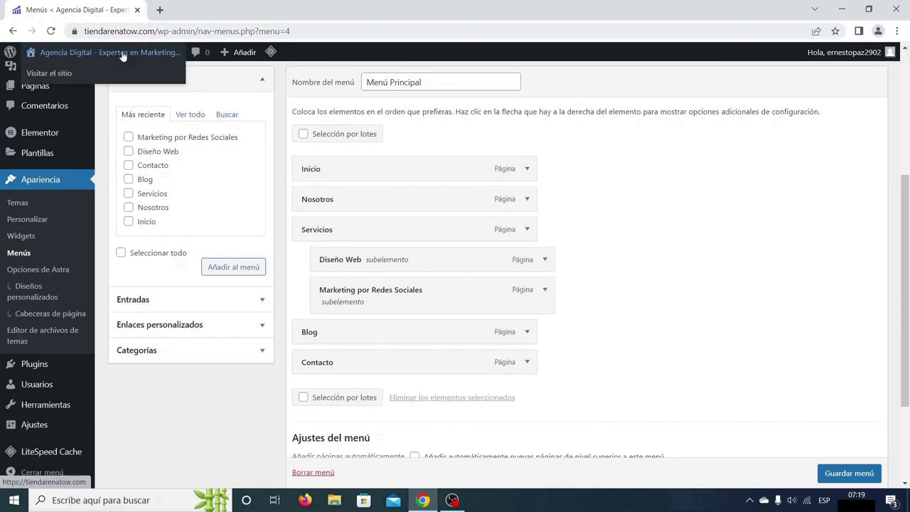
click(63, 74)
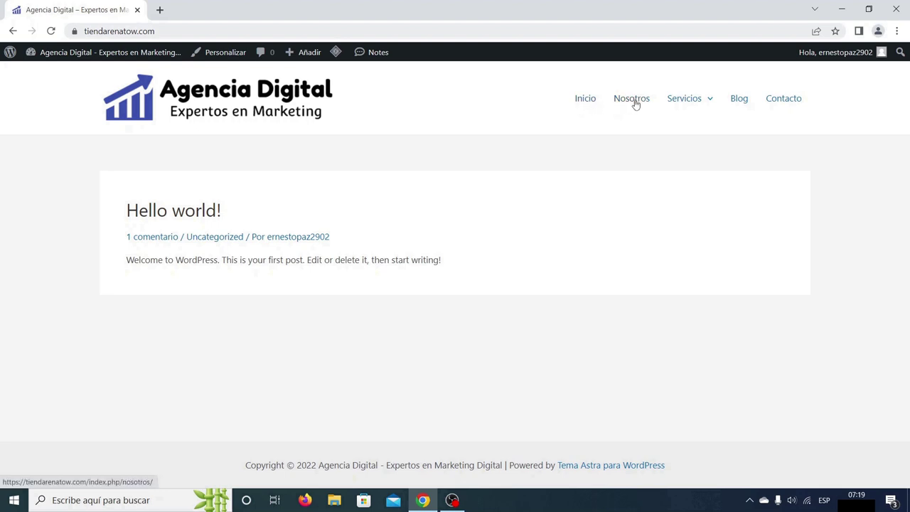
mouse_move(676, 102)
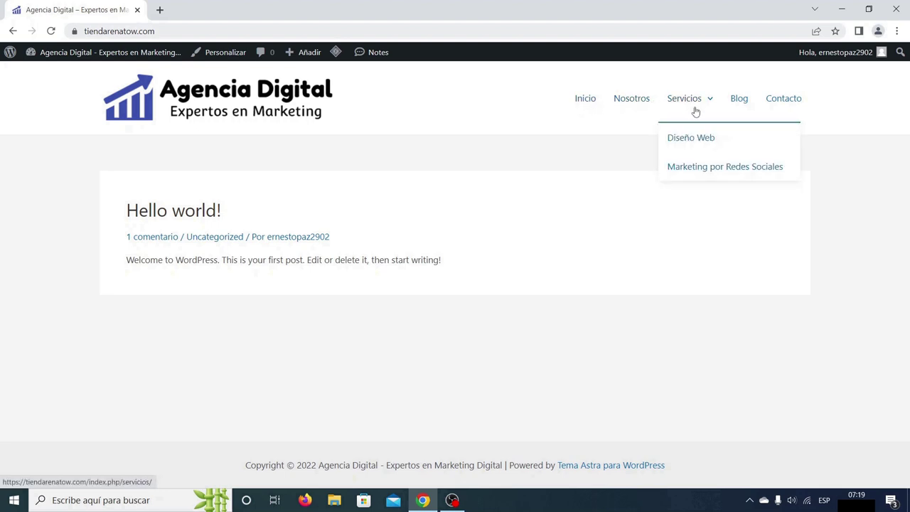